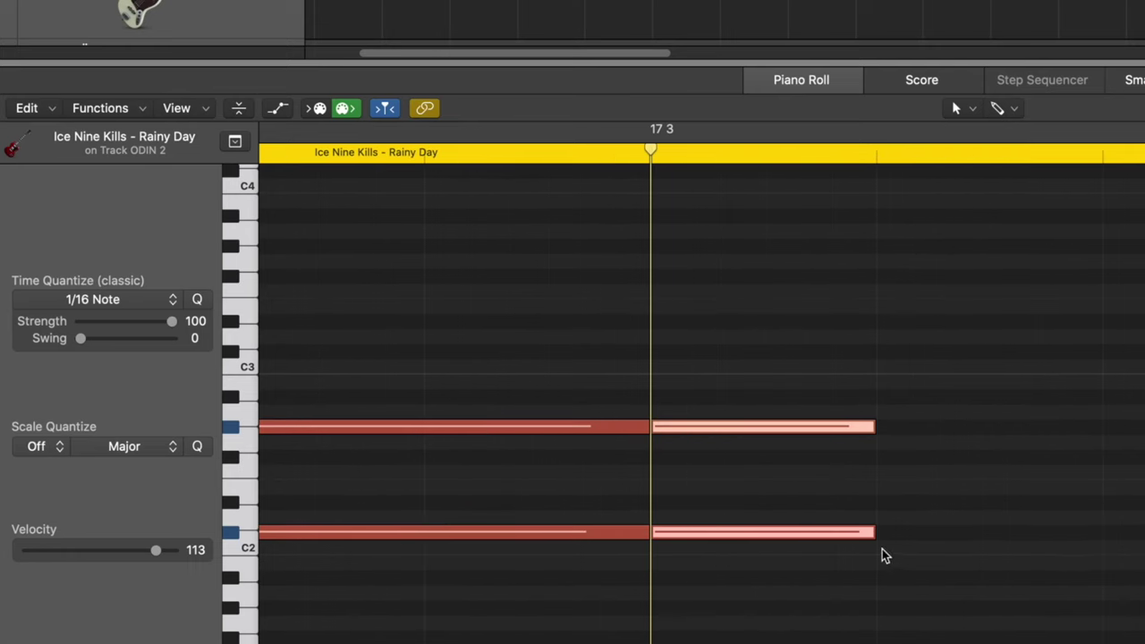
# Shorten the two selected guitar notes starting at 17 3 to short stubs and apply a fixed velocity of 33 to them
pyautogui.moveTo(871, 535); pyautogui.dragTo(680, 551)
pyautogui.click(86, 112)
pyautogui.moveTo(303, 286)
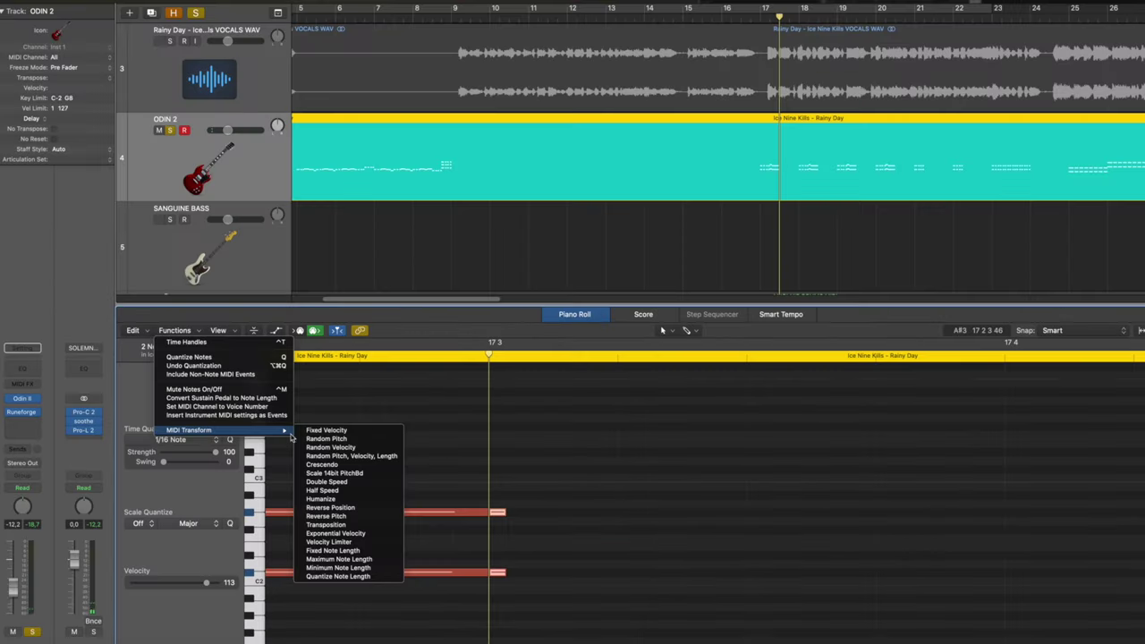
pyautogui.click(356, 434)
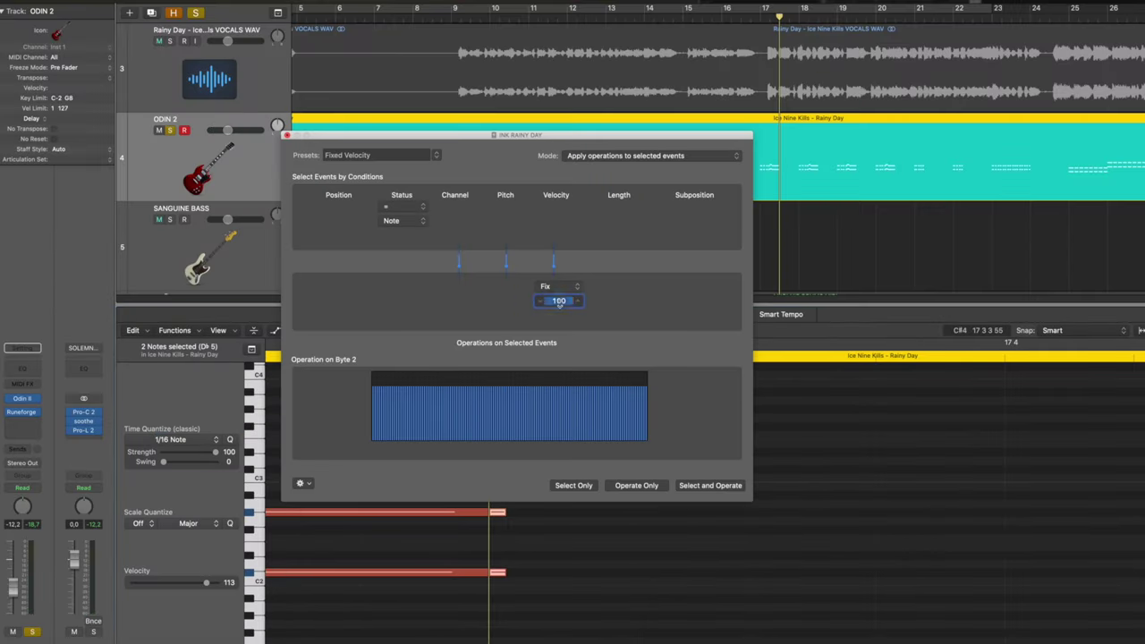
pyautogui.write('33')
pyautogui.press('Return')
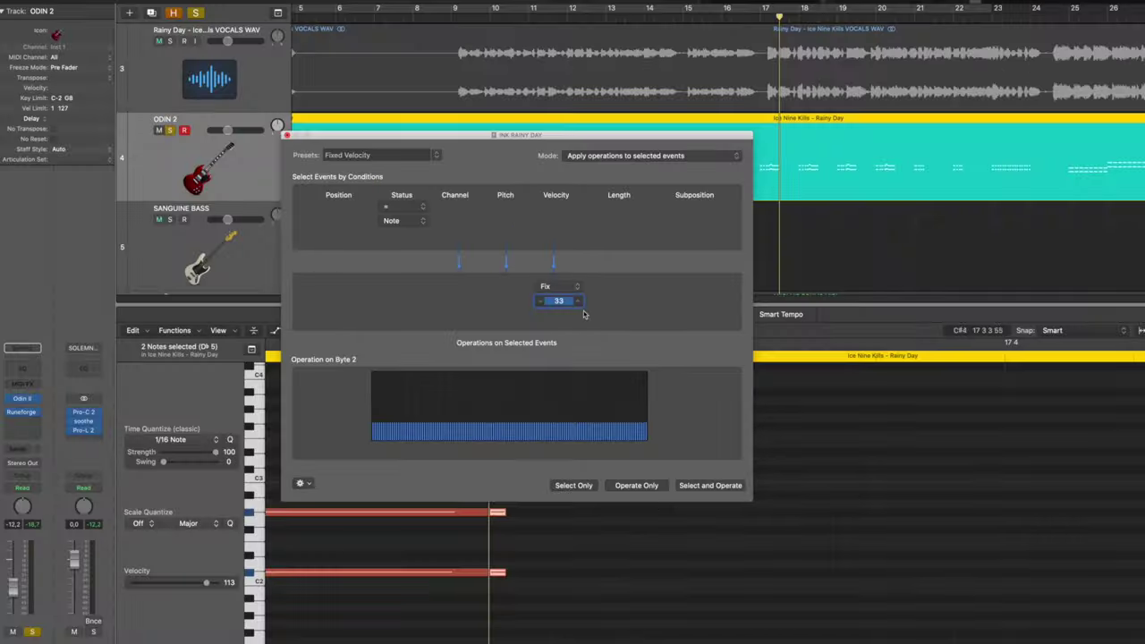
pyautogui.click(636, 486)
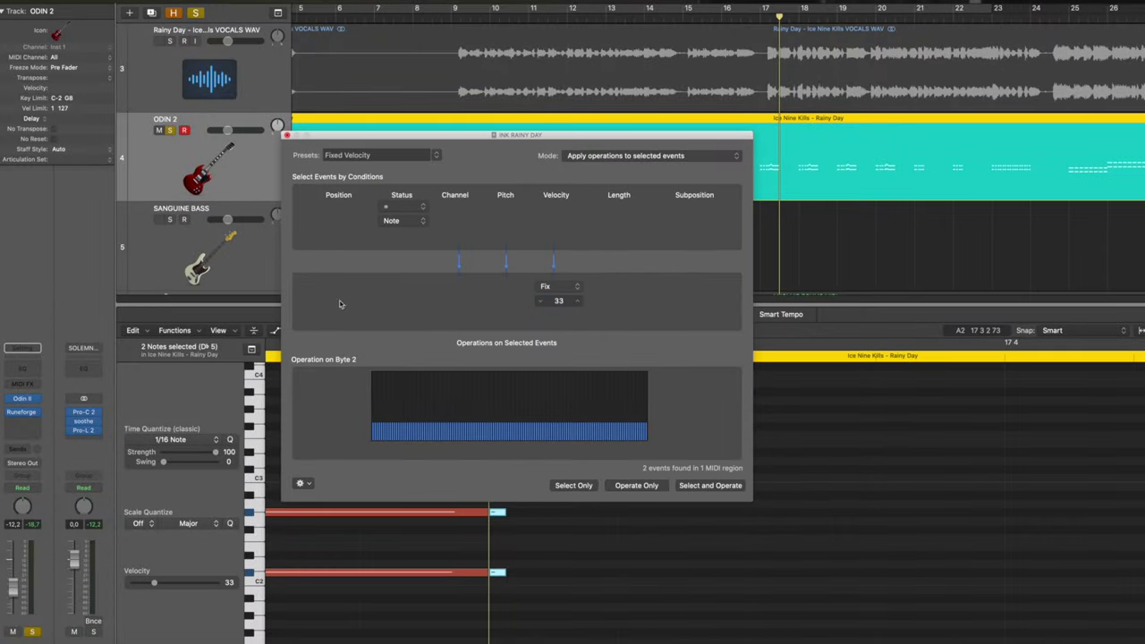
pyautogui.click(287, 135)
# Play back the guitar MIDI part around bars 69 to 71 to check the edited notes
pyautogui.press('space')
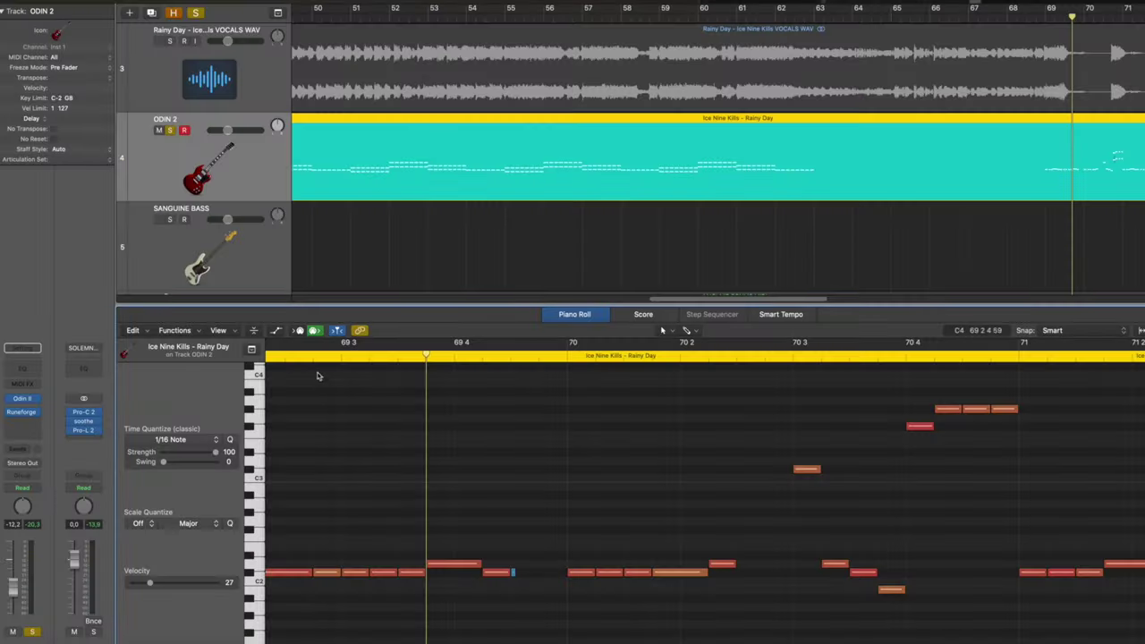
pyautogui.click(313, 359)
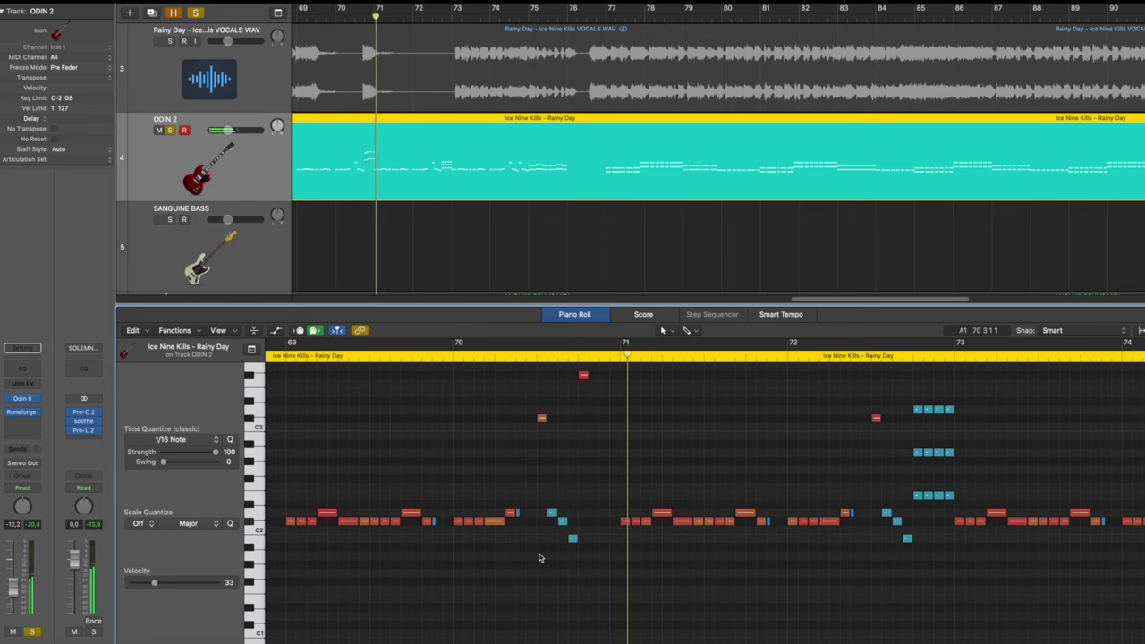
pyautogui.scroll(1, 688, 569)
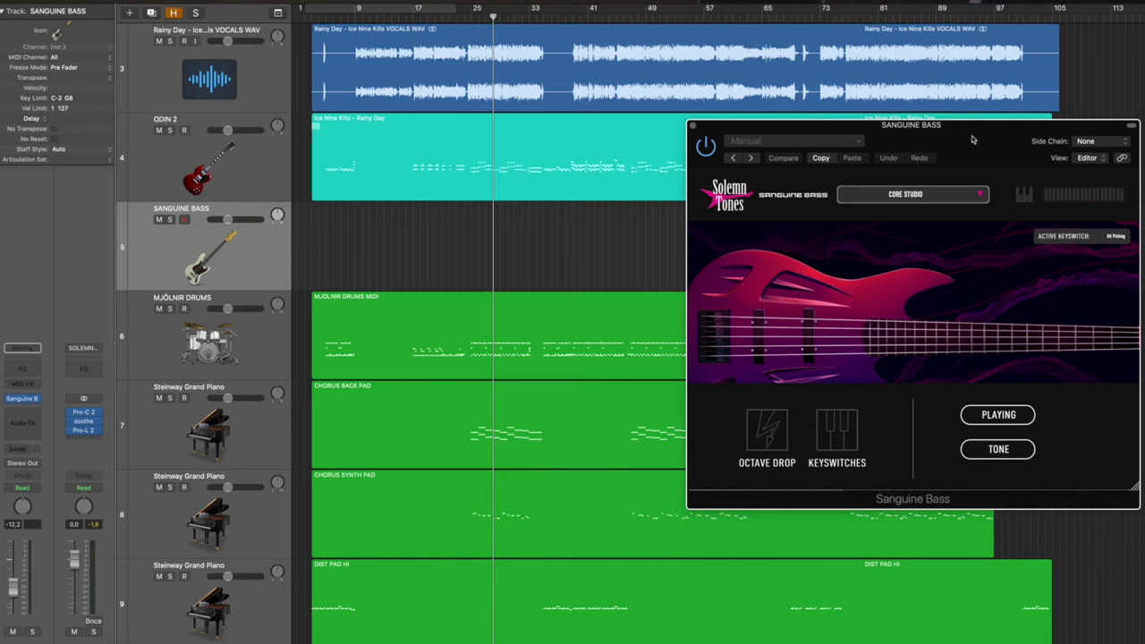
# Paste the guitar's MIDI region at the start of the SANGUINE BASS track and color it purple
pyautogui.click(691, 126)
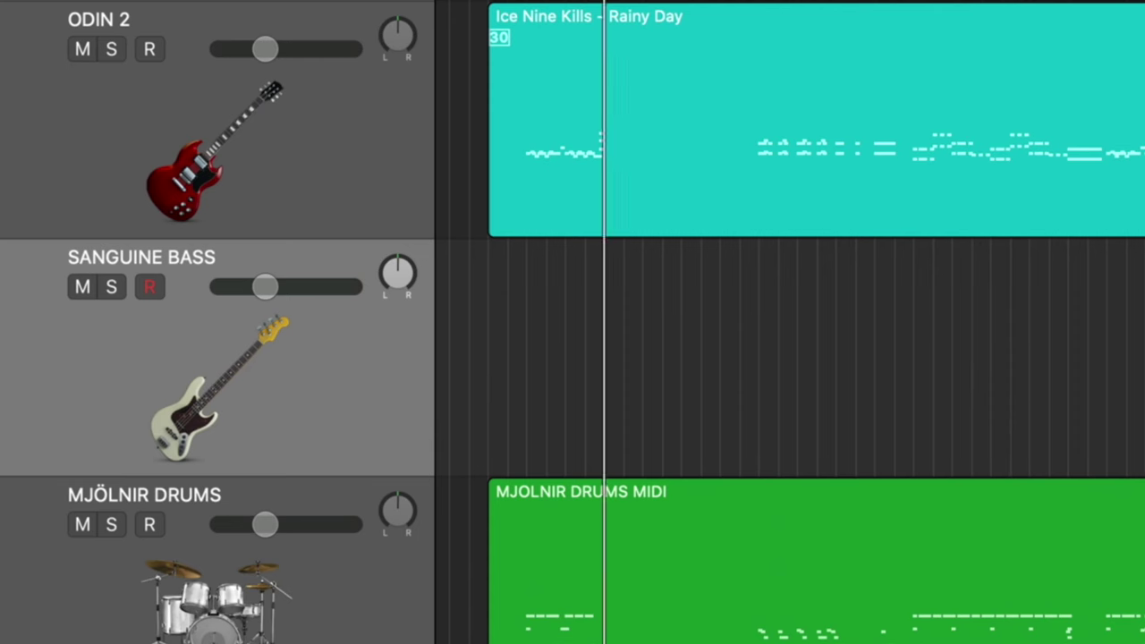
pyautogui.press('Return')
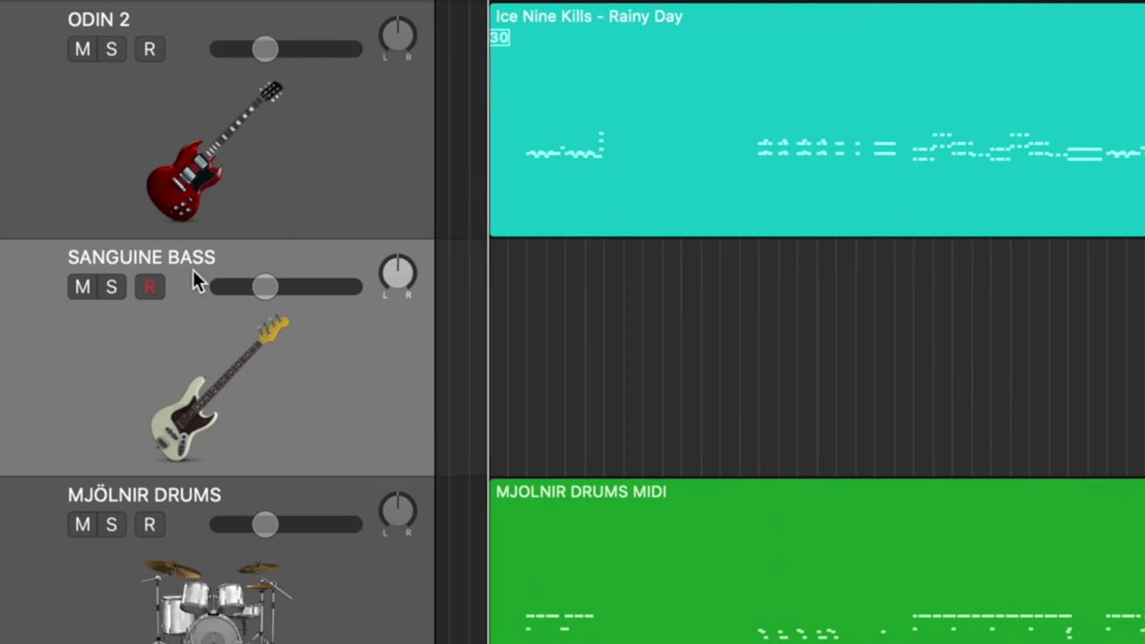
pyautogui.press('super+v')
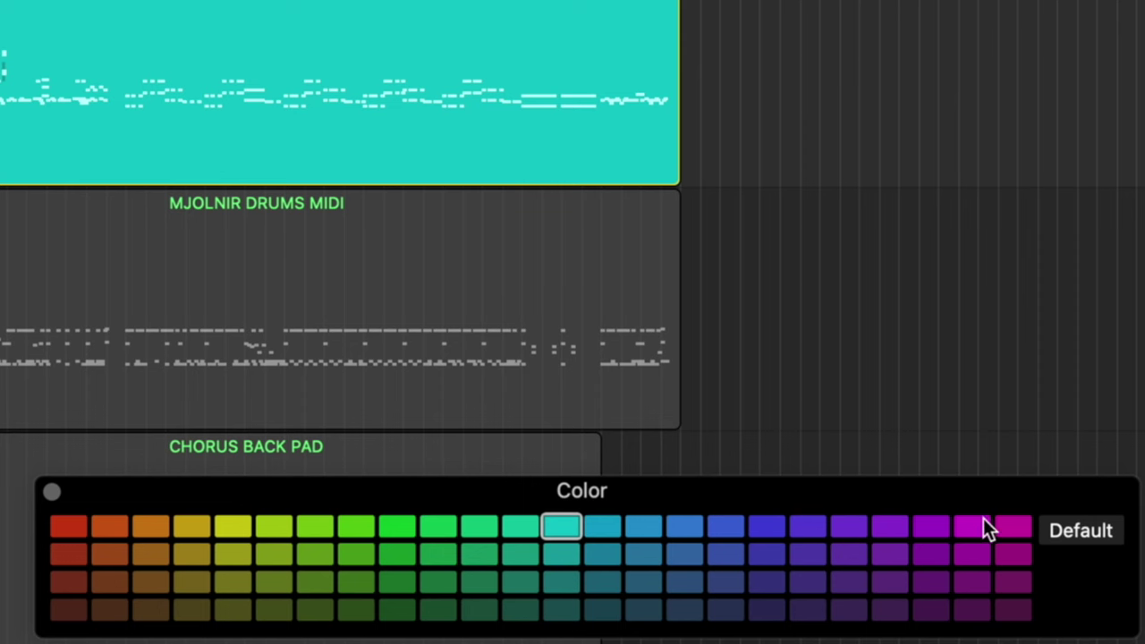
pyautogui.click(933, 529)
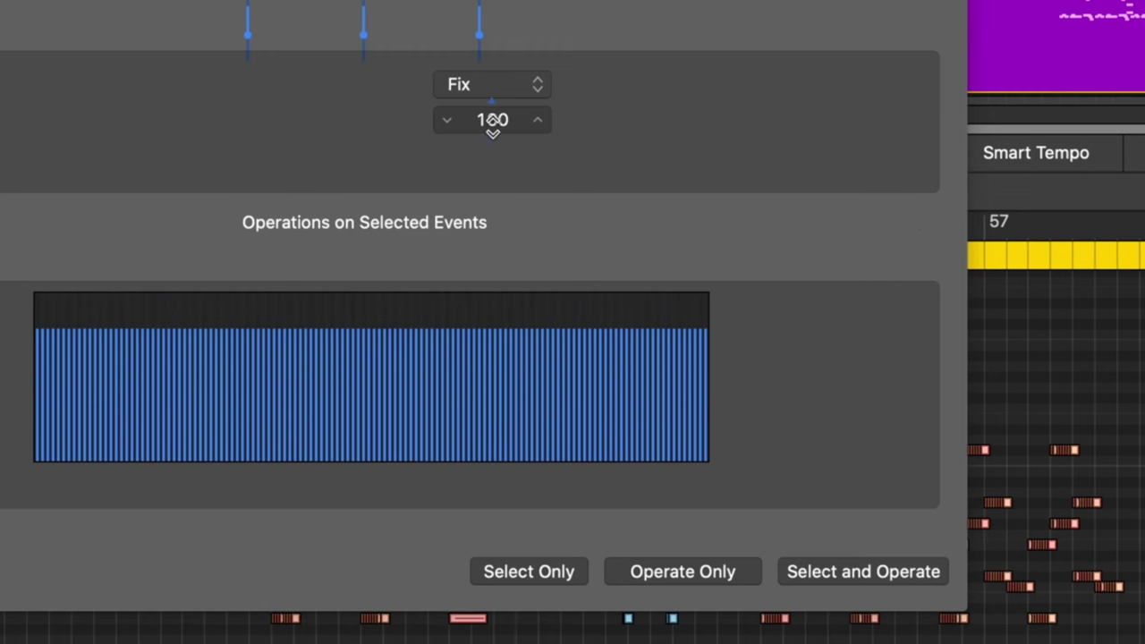
# Apply a fixed velocity of 127 to all notes in the SANGUINE BASS region
pyautogui.moveTo(492, 120); pyautogui.dragTo(492, 54)
pyautogui.click(650, 577)
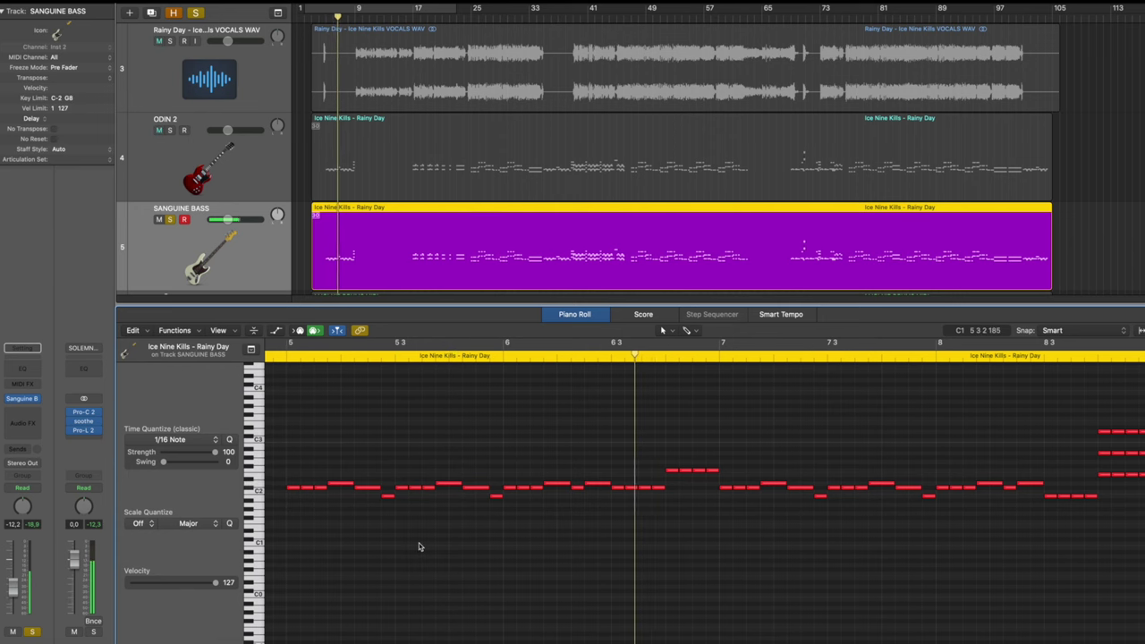
pyautogui.scroll(3, 486, 552)
pyautogui.scroll(-3, 486, 559)
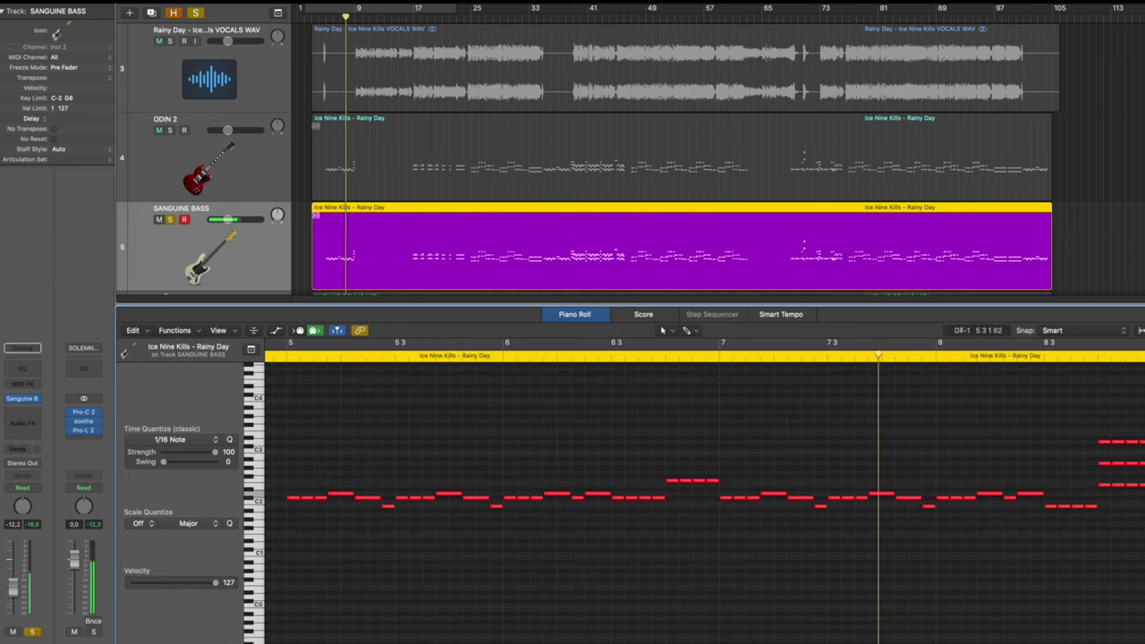
# Delete the upper notes of the doubled parts in the bass region, working from bar 17 through bar 42 and beyond
pyautogui.hscroll(5, 567, 427)
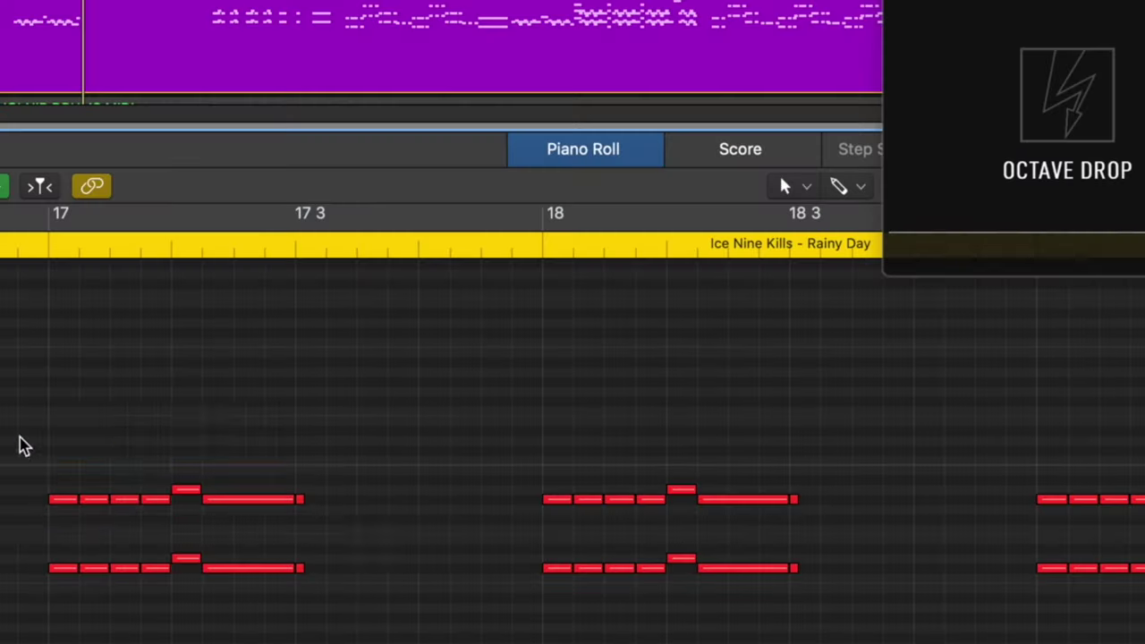
pyautogui.moveTo(21, 440); pyautogui.dragTo(409, 537)
pyautogui.press('Delete')
pyautogui.moveTo(511, 421); pyautogui.dragTo(926, 526)
pyautogui.hscroll(10, 926, 526)
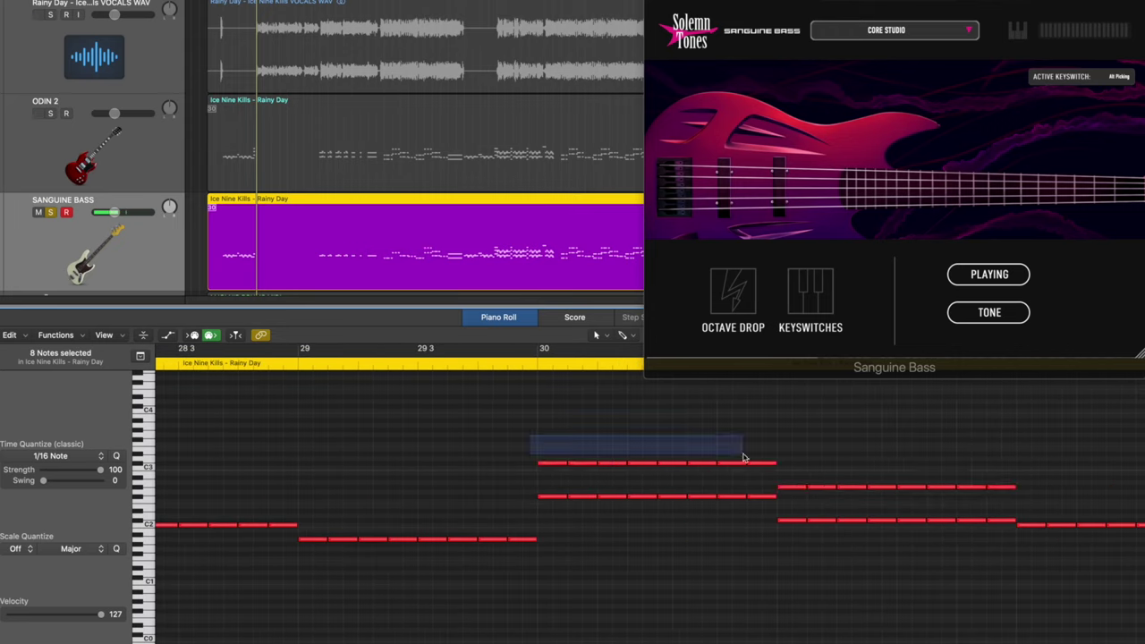
pyautogui.hscroll(15, 626, 501)
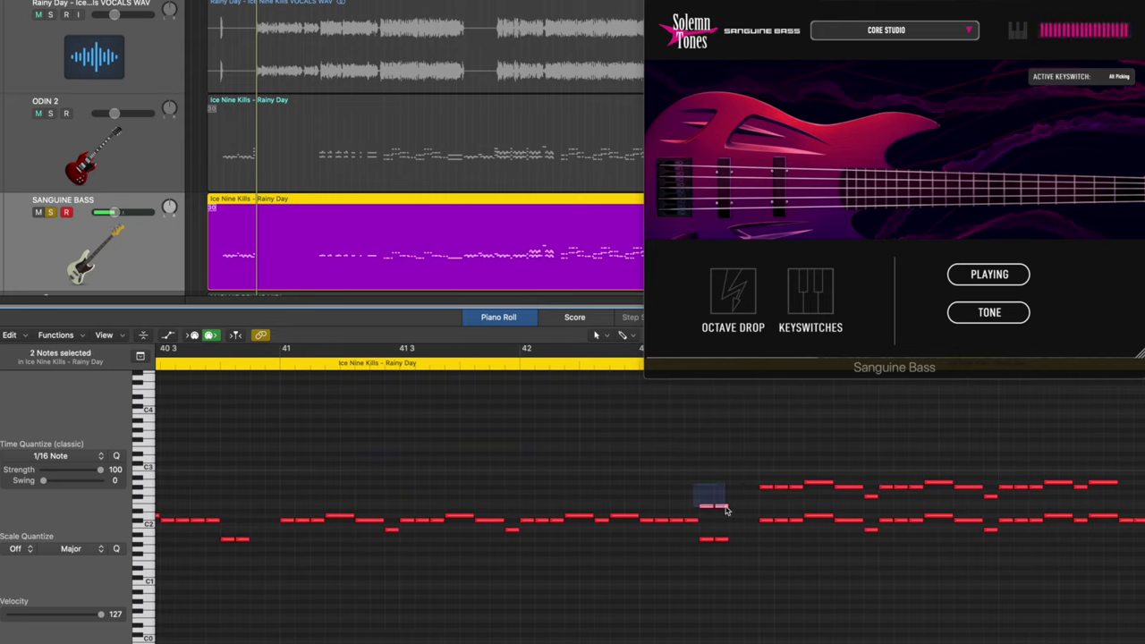
pyautogui.hscroll(15, 575, 460)
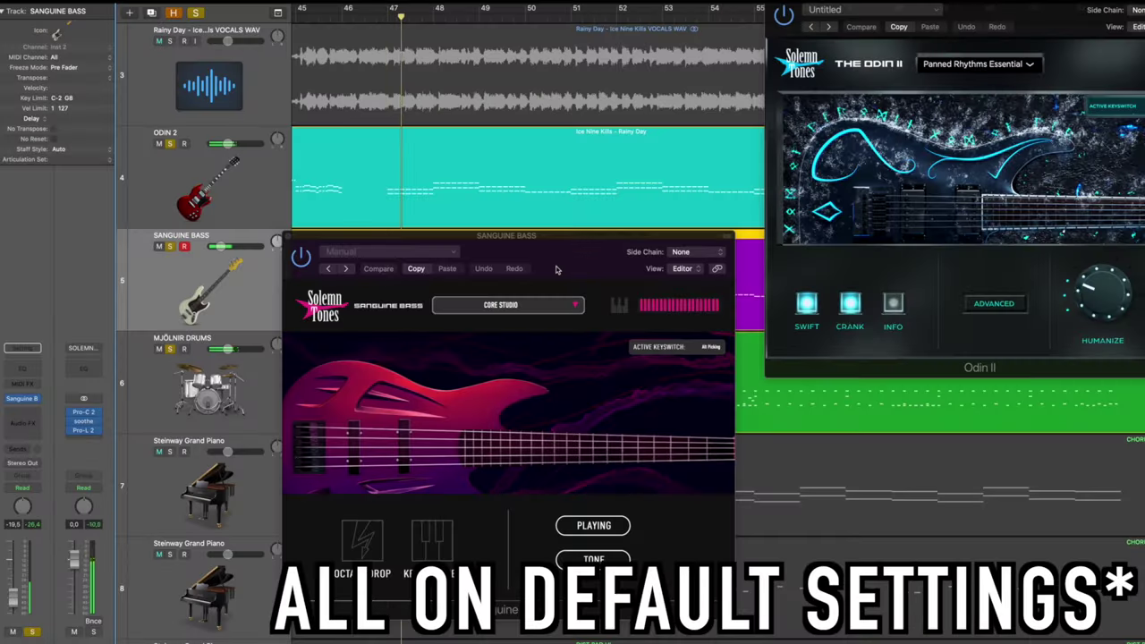
# Close the Sanguine Bass and Odin II plug-in windows
pyautogui.moveTo(555, 269); pyautogui.dragTo(561, 269)
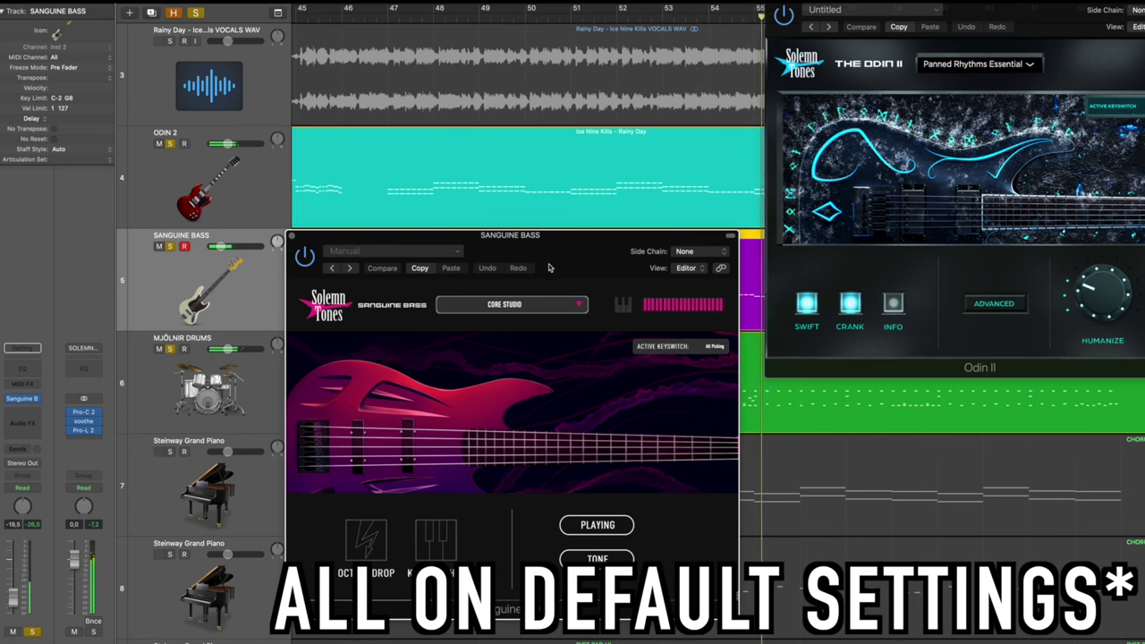
pyautogui.click(292, 236)
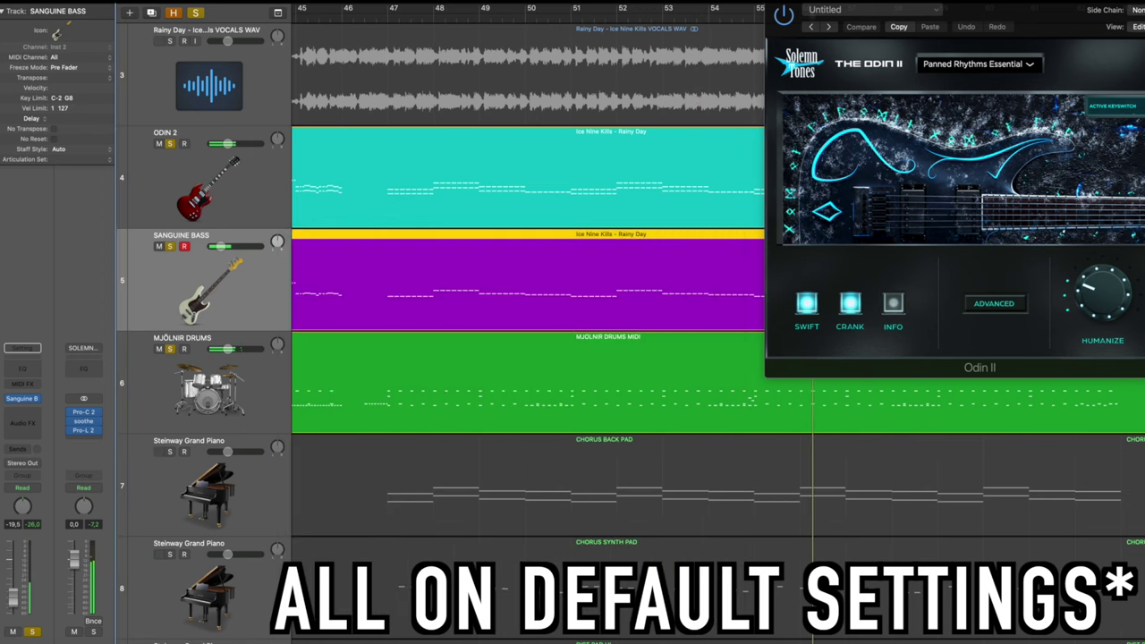
pyautogui.press('super+w')
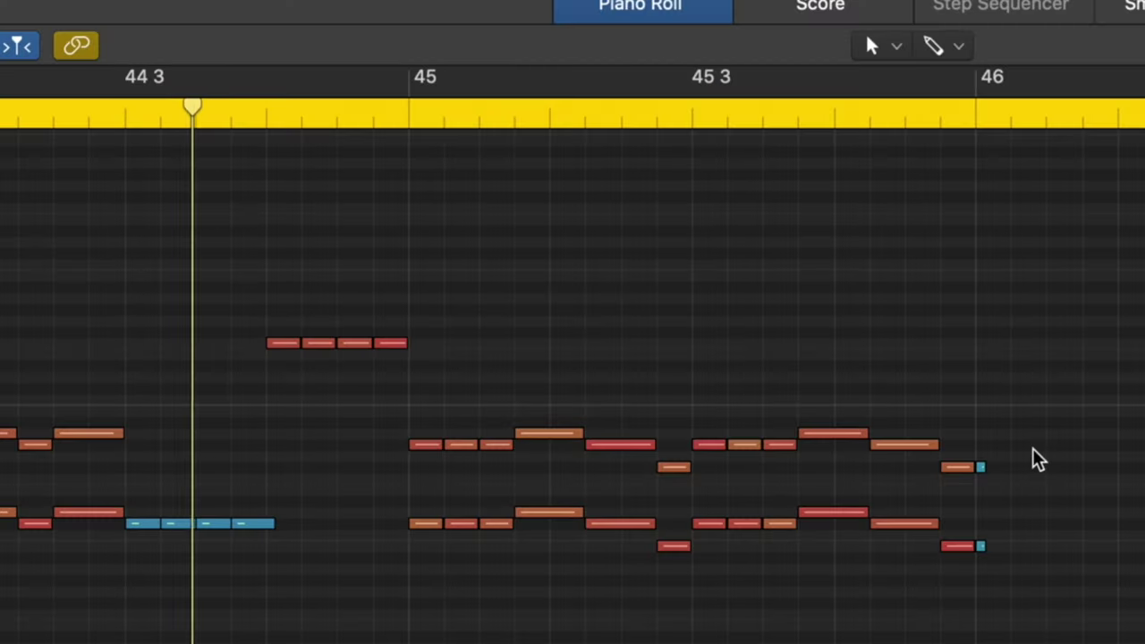
# Trim the four low-velocity guitar notes starting at 44 3 so each ends where the following sixteenth begins, and audition the passage
pyautogui.click(123, 115)
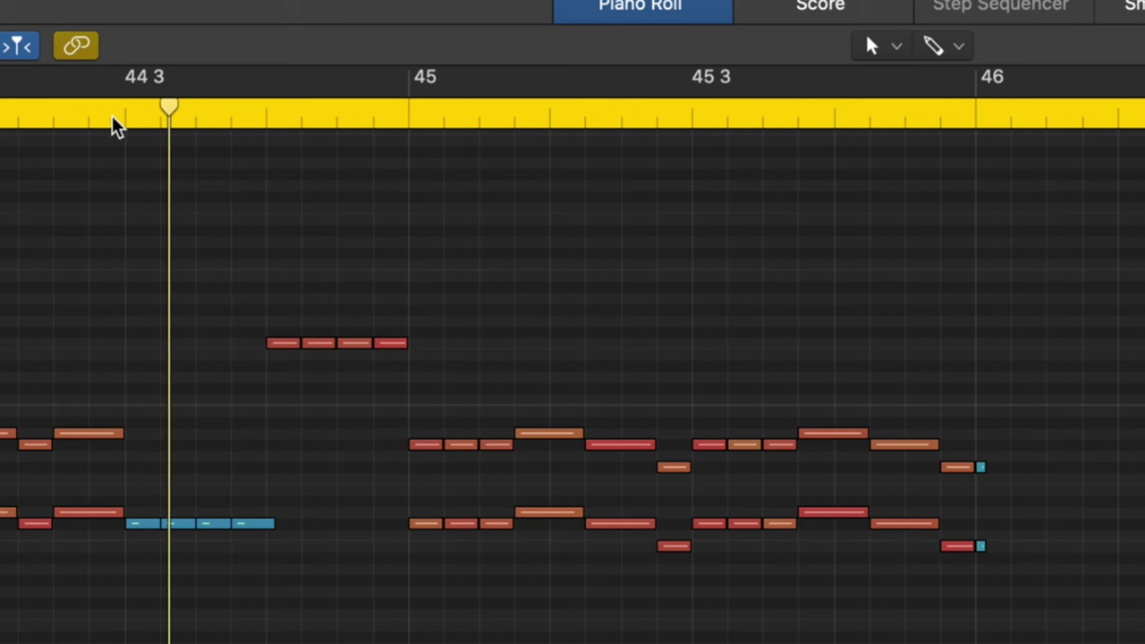
pyautogui.click(120, 120)
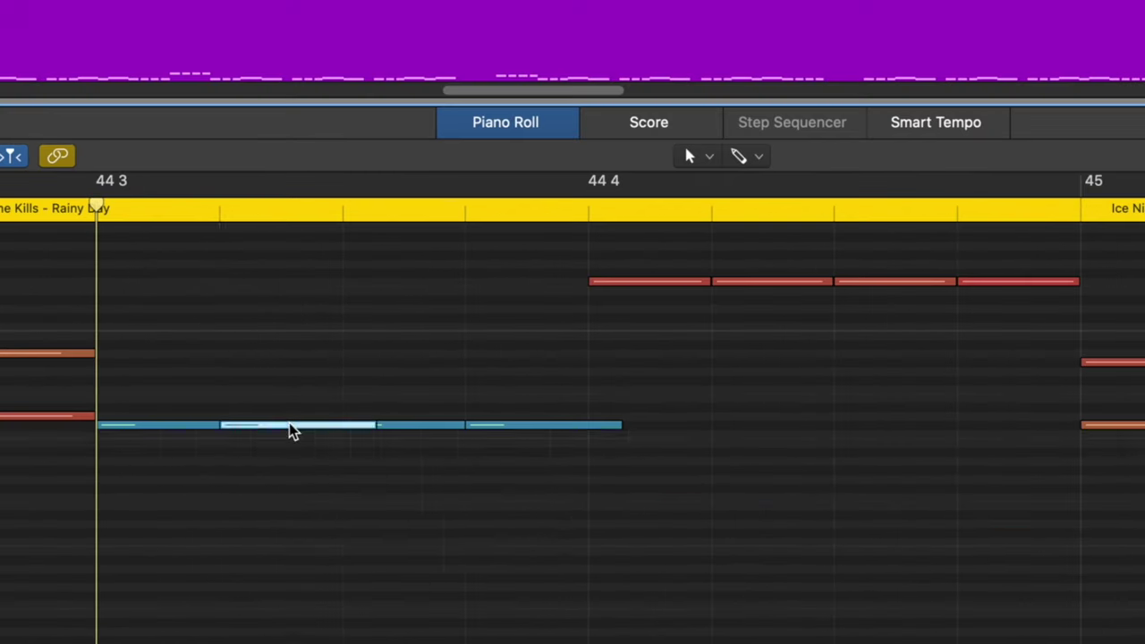
pyautogui.moveTo(289, 427)
pyautogui.mouseDown()
pyautogui.moveTo(295, 458)
pyautogui.moveTo(292, 428)
pyautogui.mouseUp()
pyautogui.moveTo(204, 370); pyautogui.dragTo(583, 429)
pyautogui.click(572, 363)
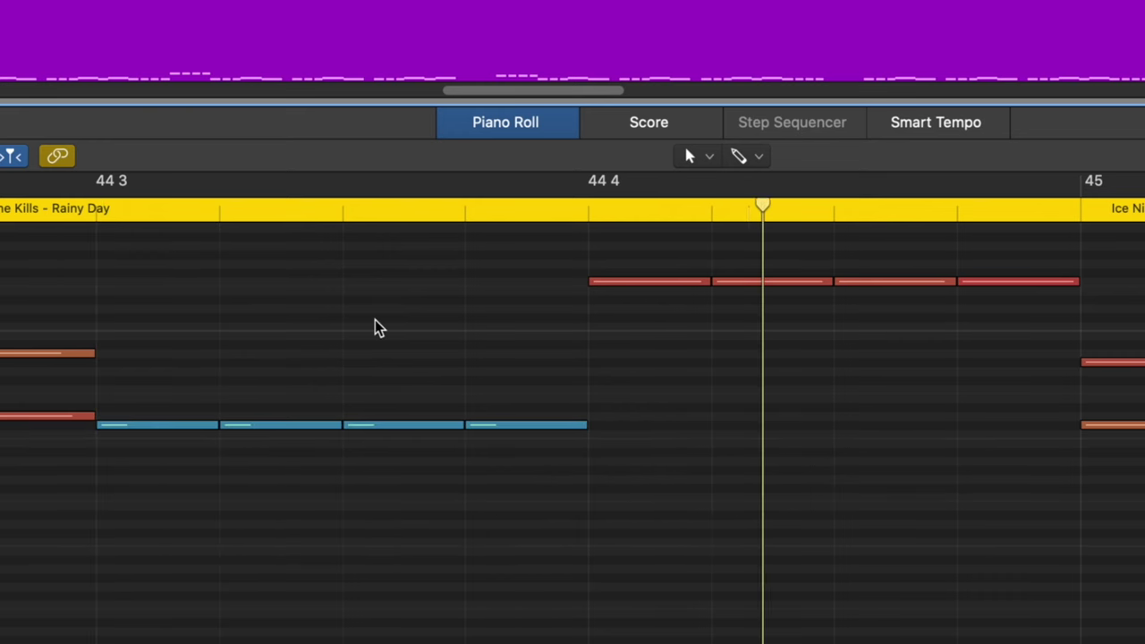
pyautogui.press('space')
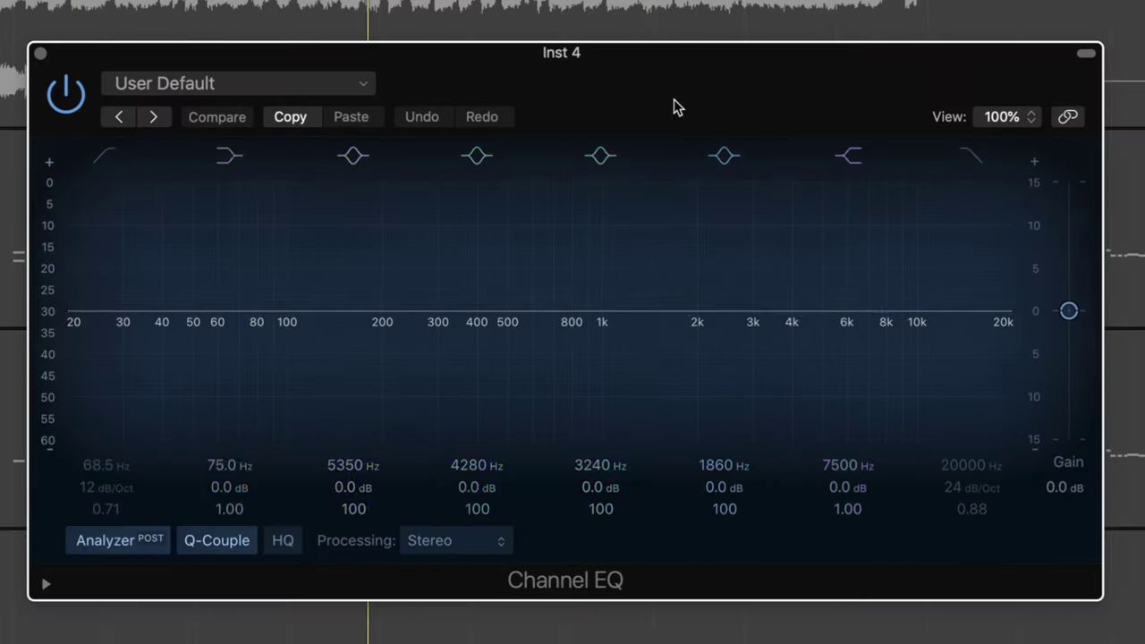
# Enable the low cut at about 266 Hz in Inst 4's Channel EQ and boost the bell band around 2 kHz
pyautogui.click(109, 158)
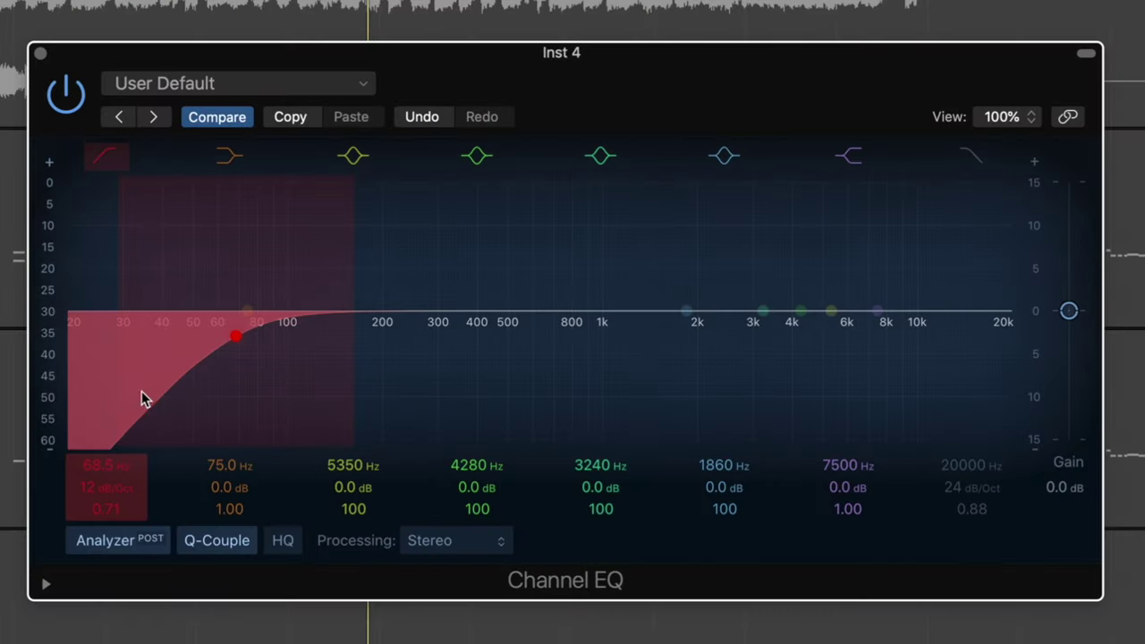
pyautogui.moveTo(140, 396); pyautogui.dragTo(312, 397)
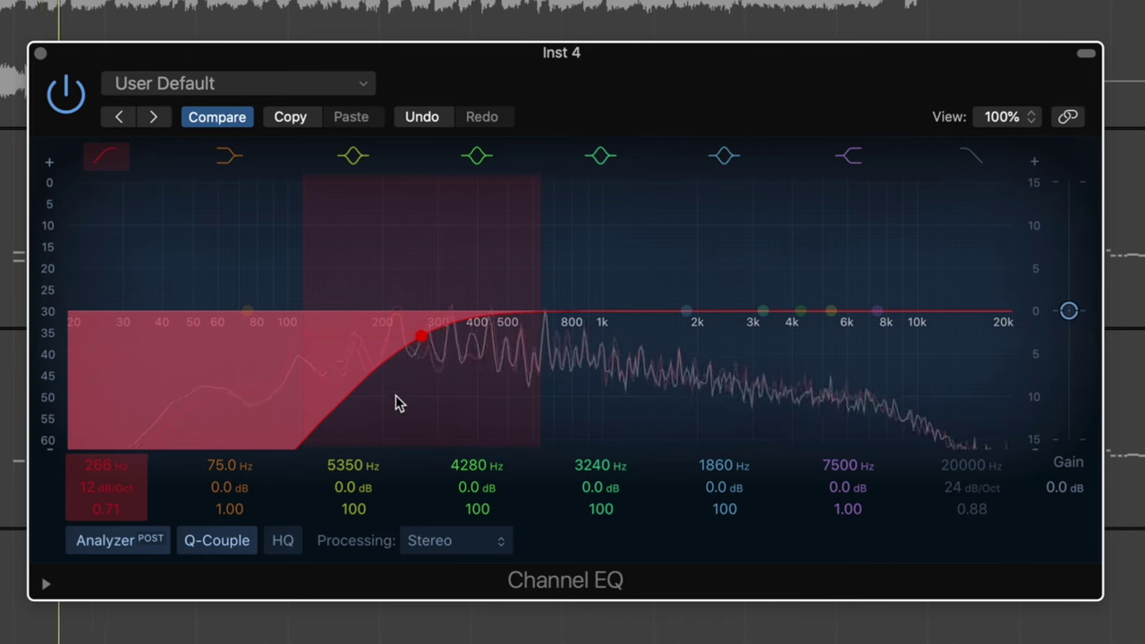
pyautogui.click(40, 54)
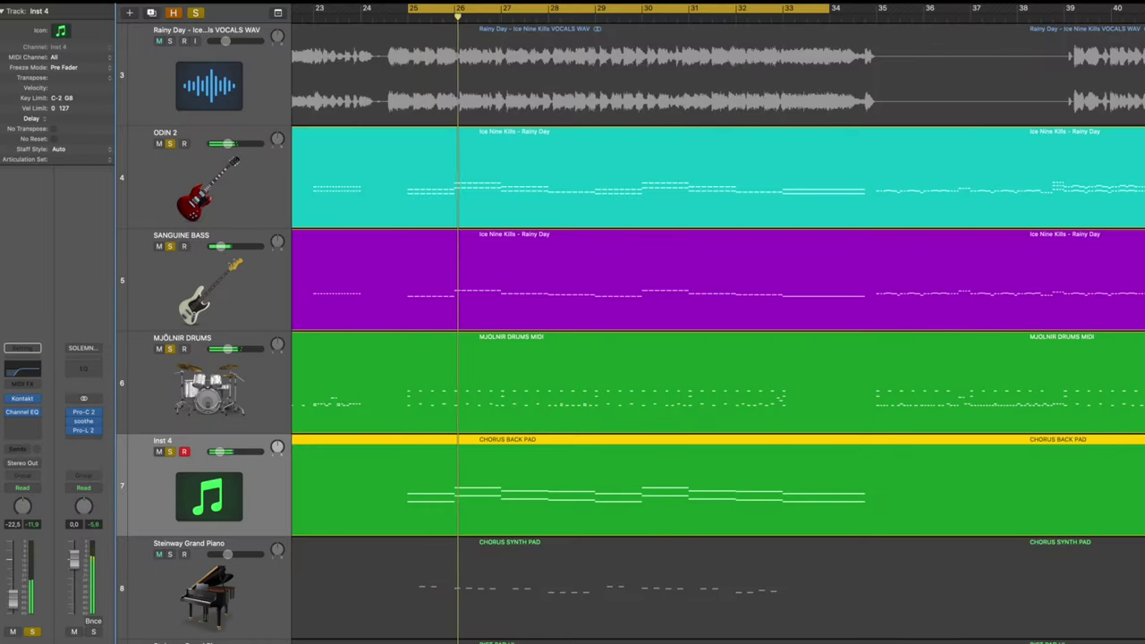
pyautogui.click(26, 412)
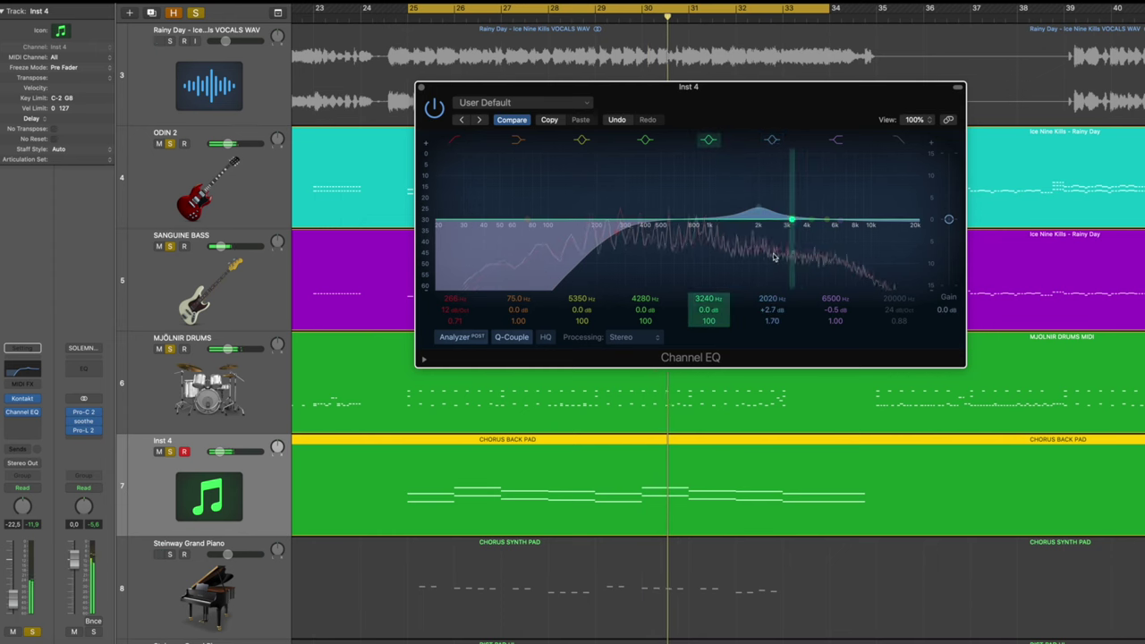
pyautogui.moveTo(764, 193); pyautogui.dragTo(756, 171)
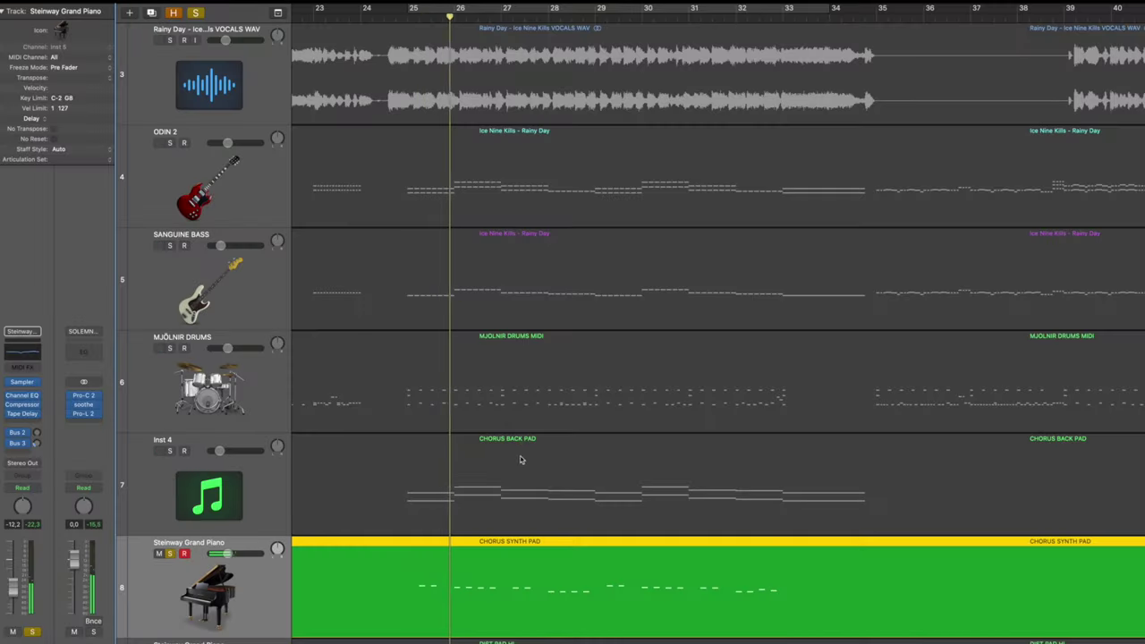
pyautogui.scroll(-1, 520, 459)
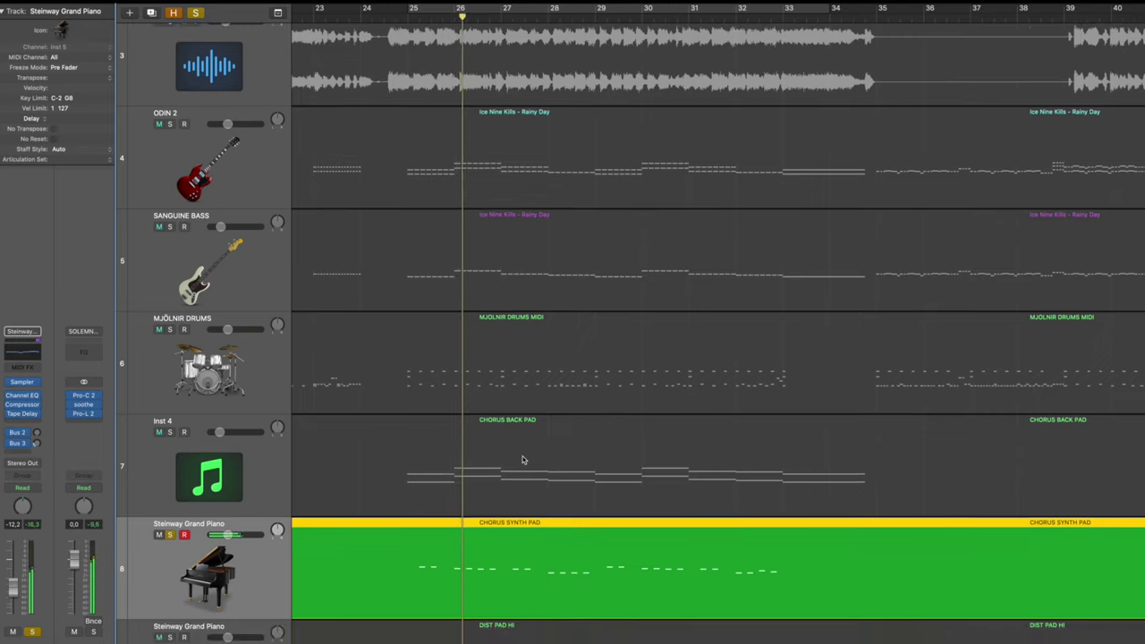